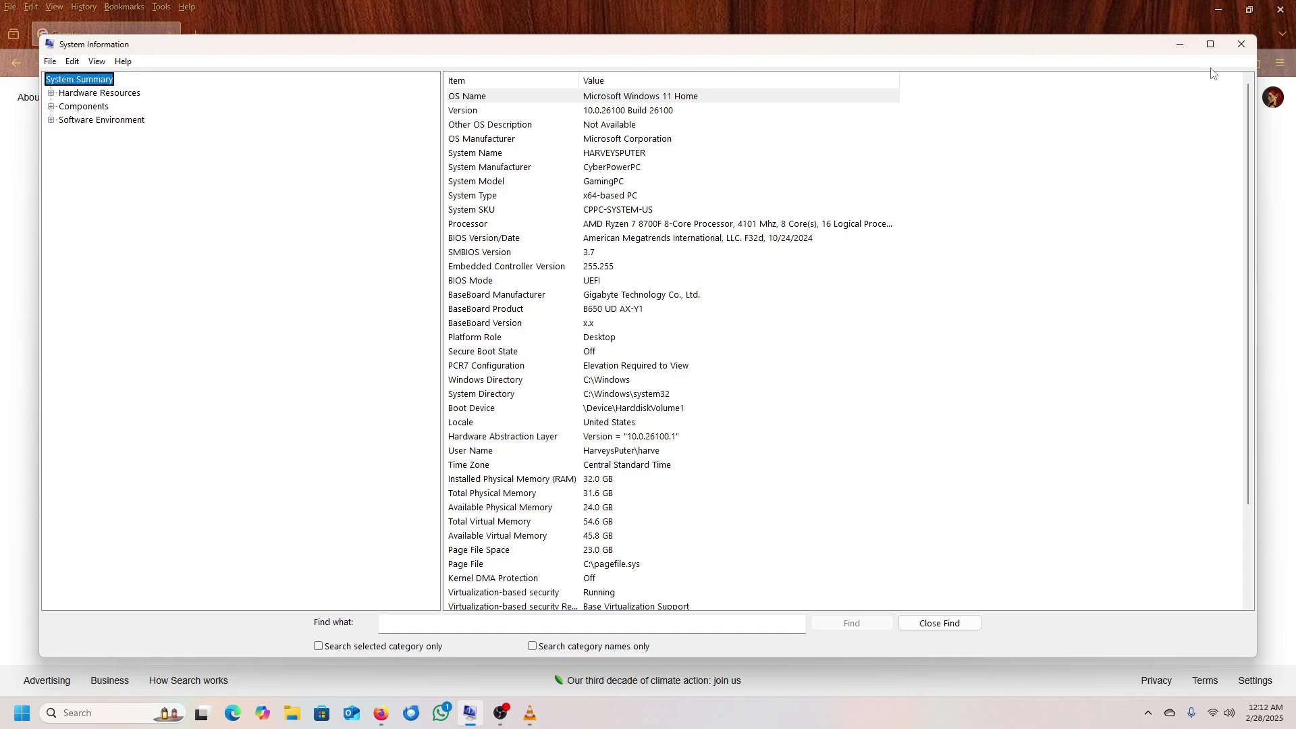
Close the System Information window and search Google for "imdisk tools"
{"action": "left_click", "coordinate": [1234, 50]}
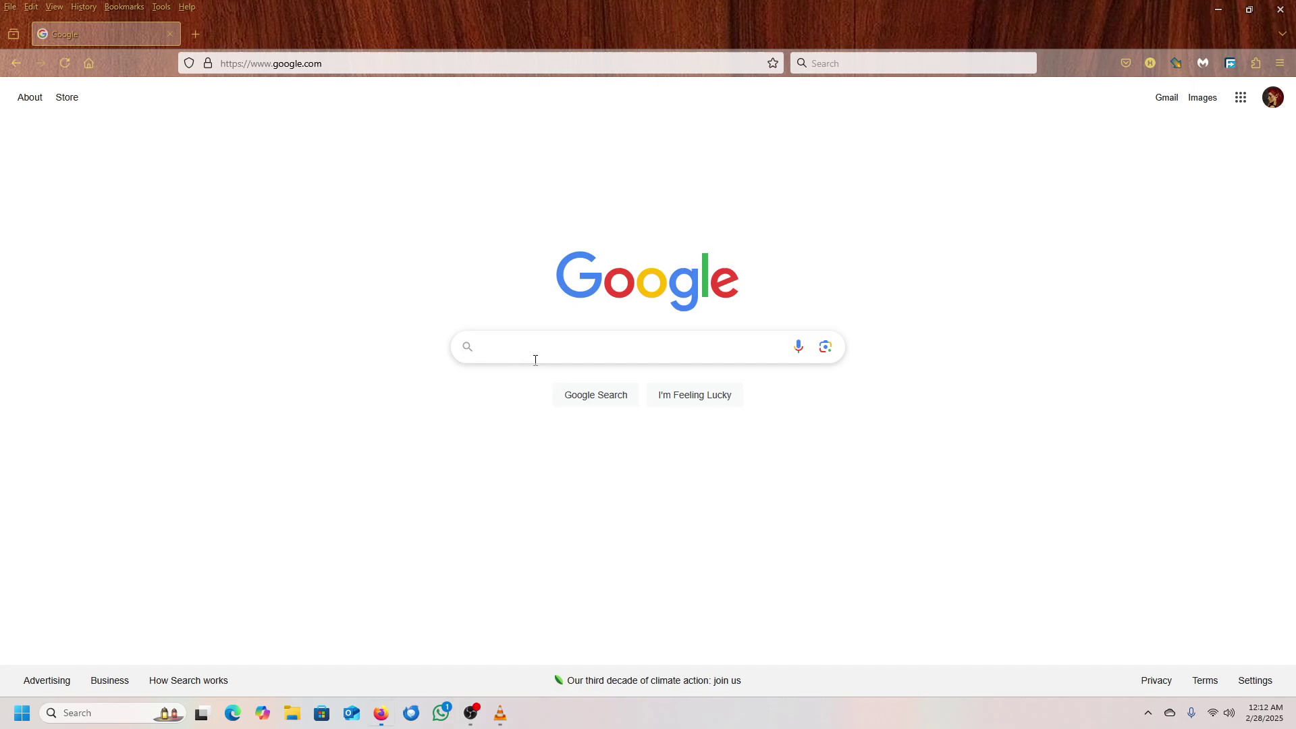
{"action": "left_click", "coordinate": [535, 360]}
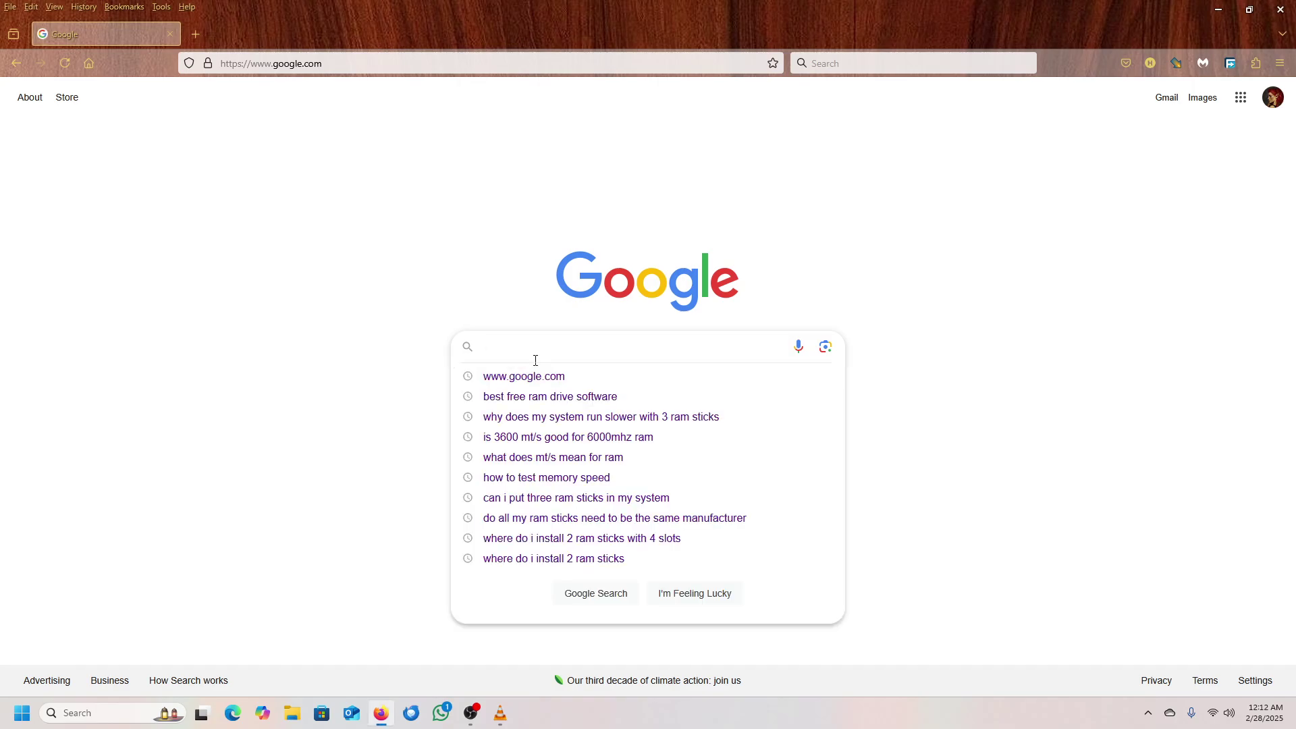
{"action": "type", "text": "imdisk too"}
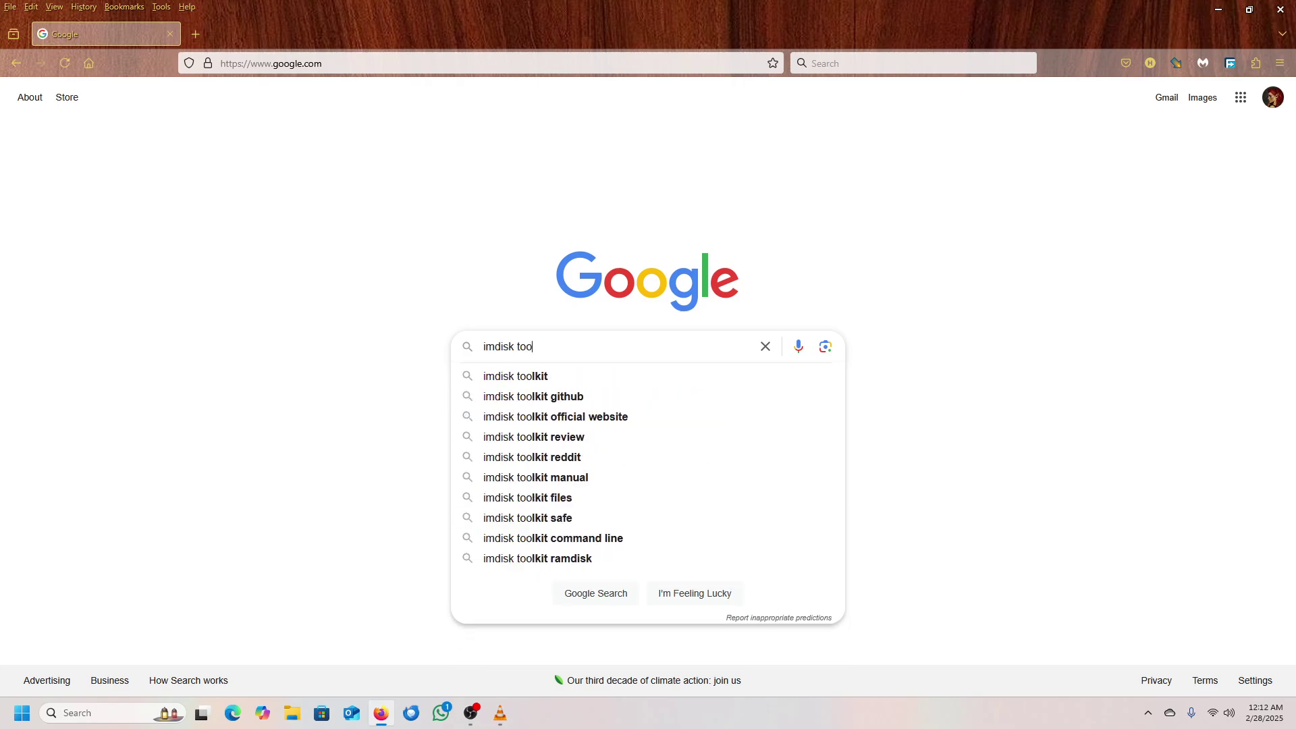
{"action": "type", "text": "ls"}
{"action": "key", "text": "Return"}
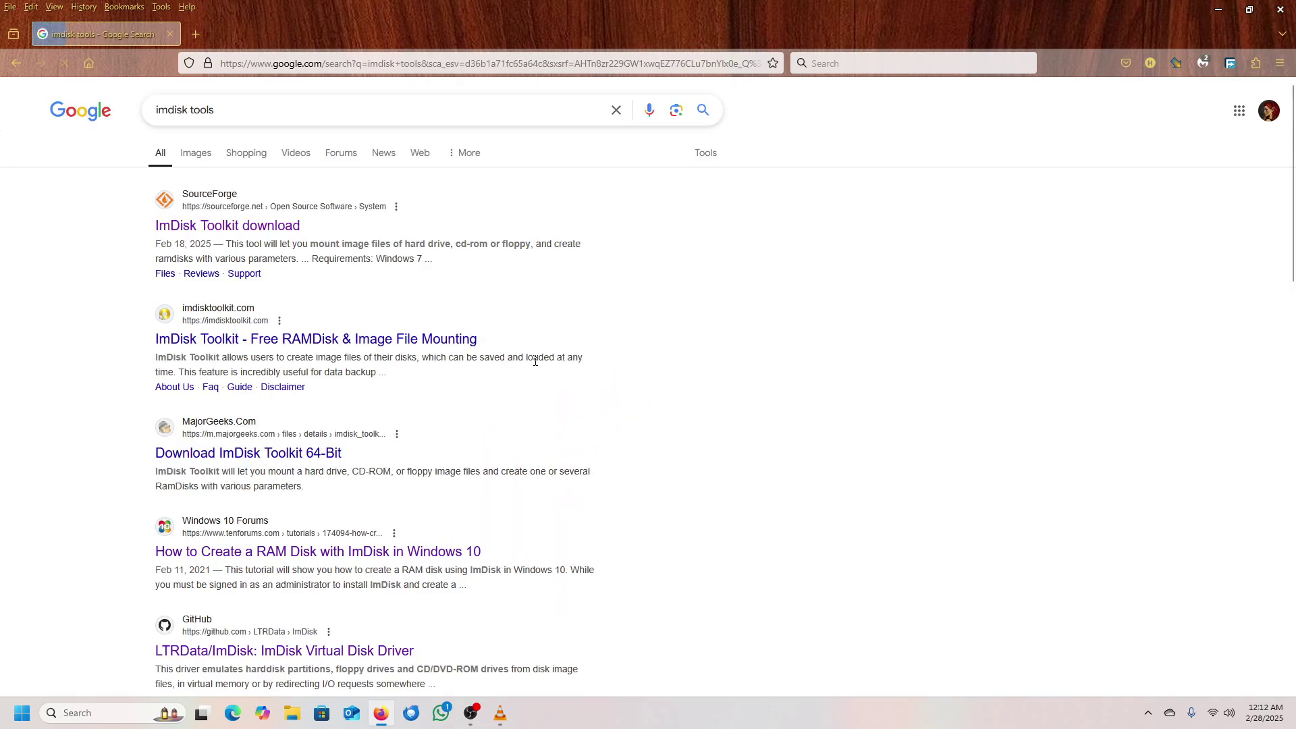
Download ImDiskTk-x64.zip from the ImDisk Toolkit project page on SourceForge, and close the browser
{"action": "left_click", "coordinate": [271, 228]}
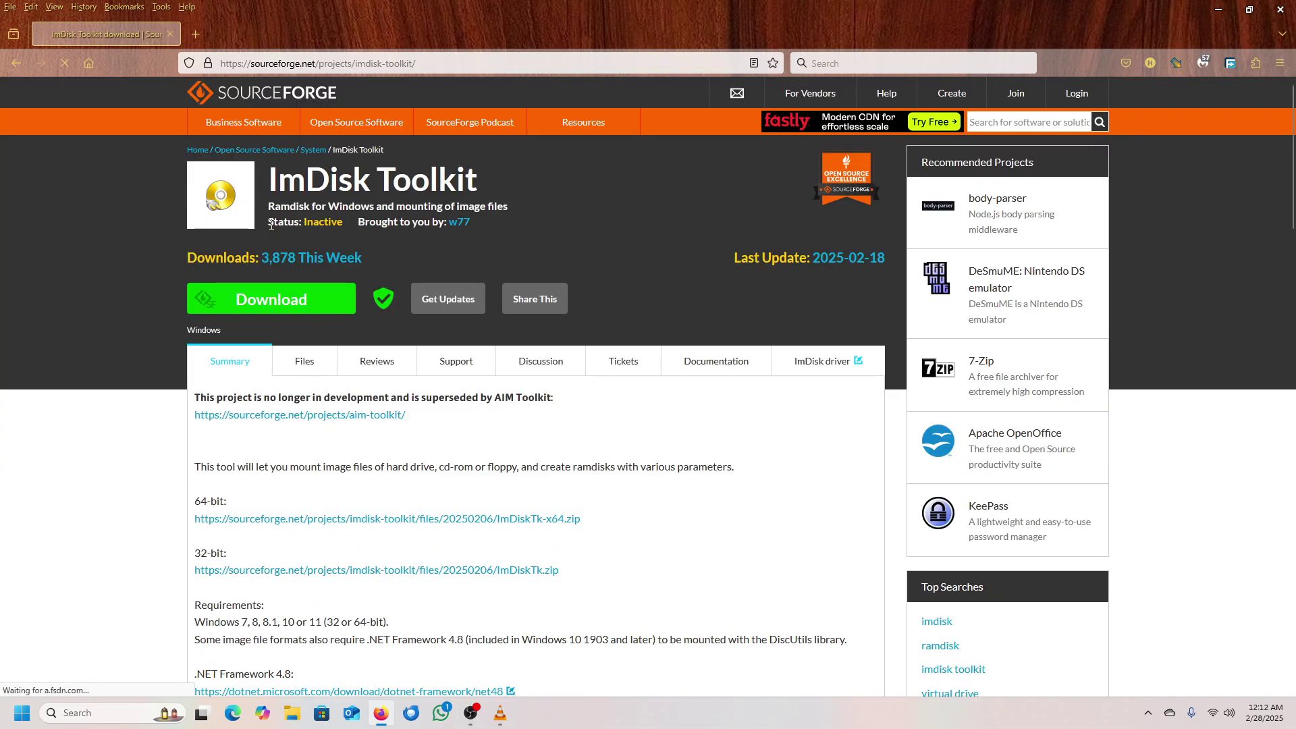
{"action": "left_click", "coordinate": [270, 364]}
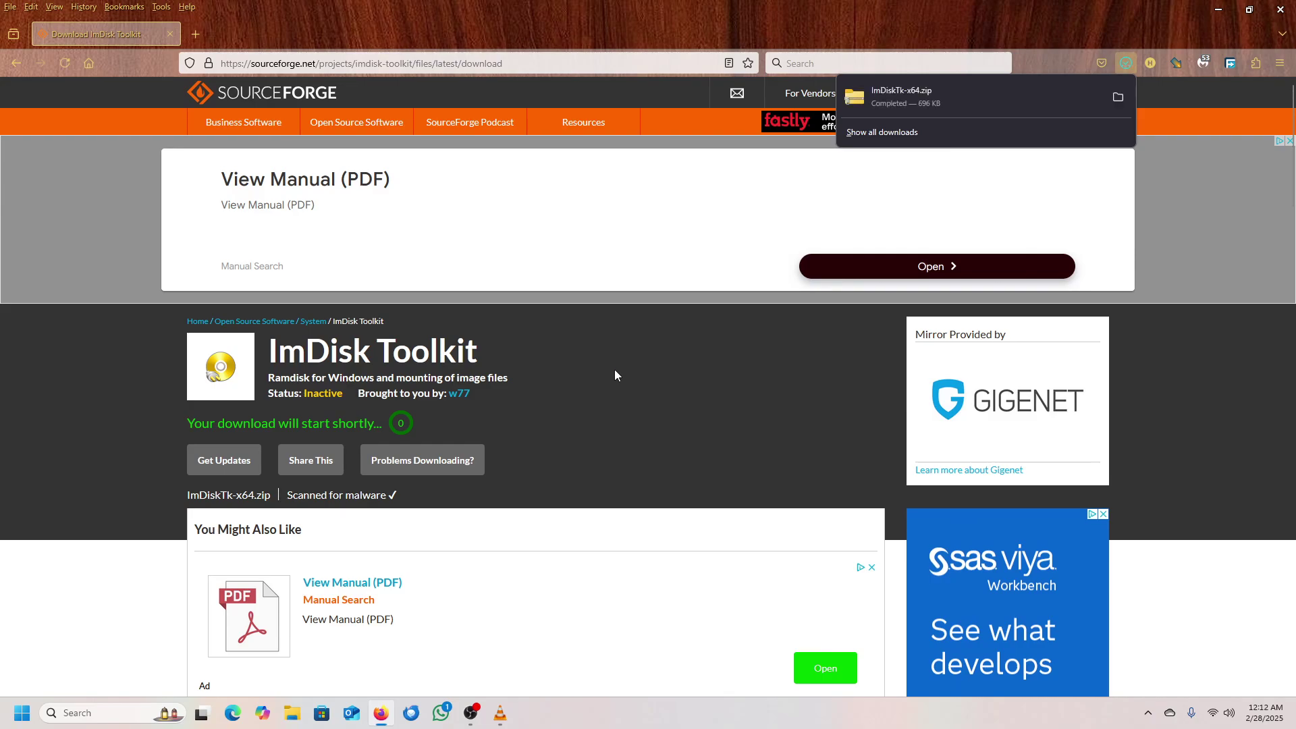
{"action": "left_click", "coordinate": [1276, 14]}
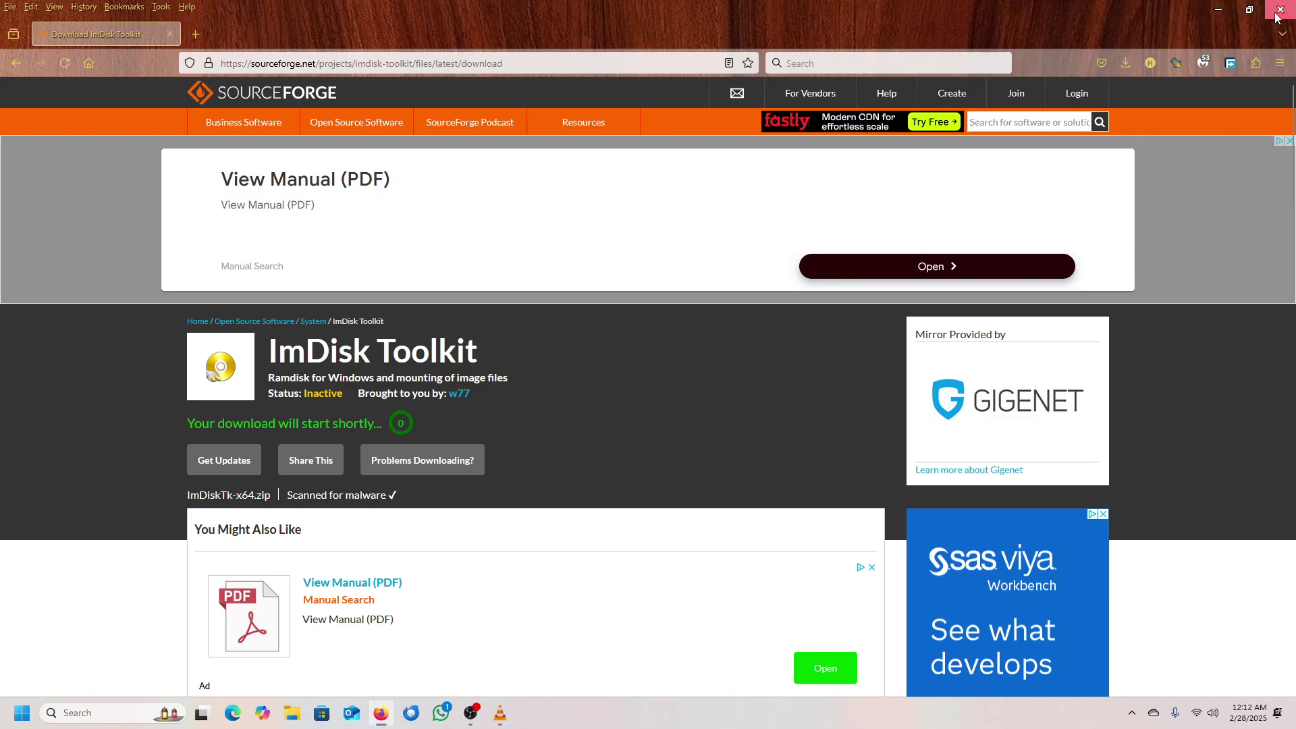
{"action": "left_click", "coordinate": [1277, 13]}
Extract the ImDiskTk20250206 folder from ImDiskTk-x64.zip in Downloads to the desktop, and close the file window
{"action": "mouse_move", "coordinate": [571, 6]}
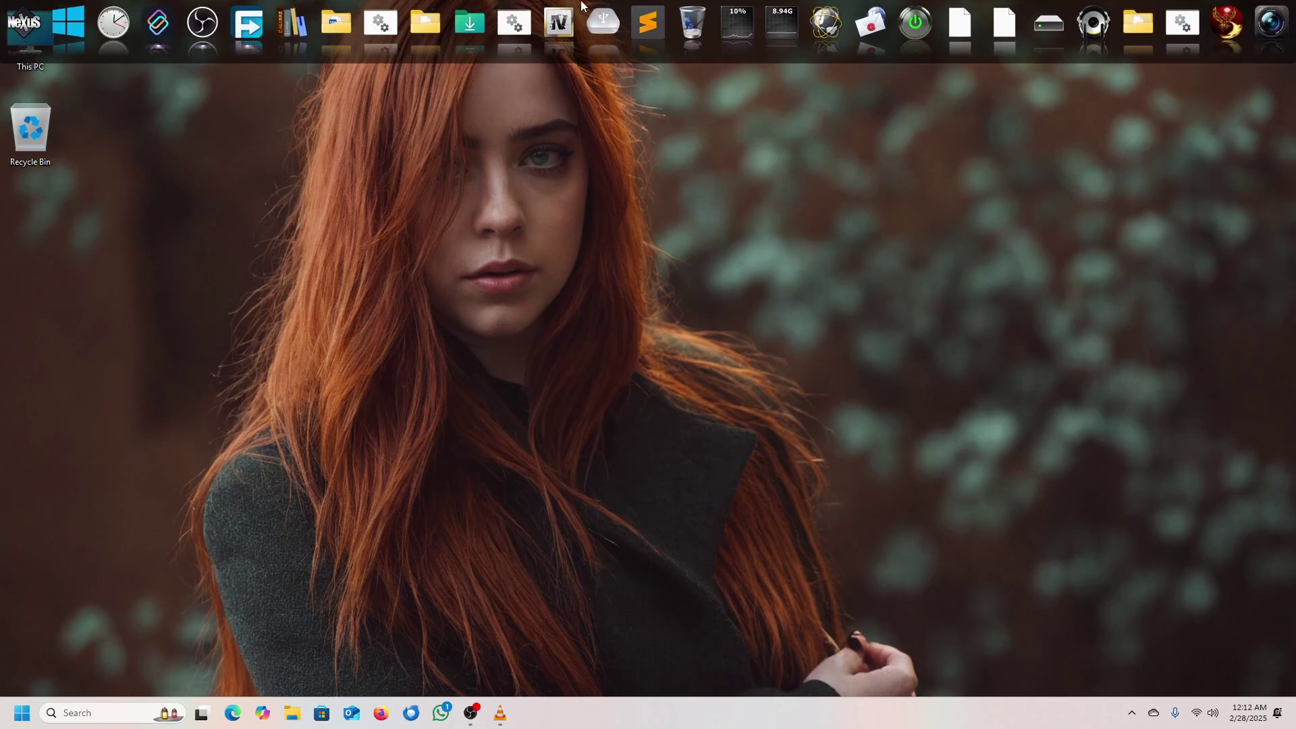
{"action": "left_click", "coordinate": [466, 47]}
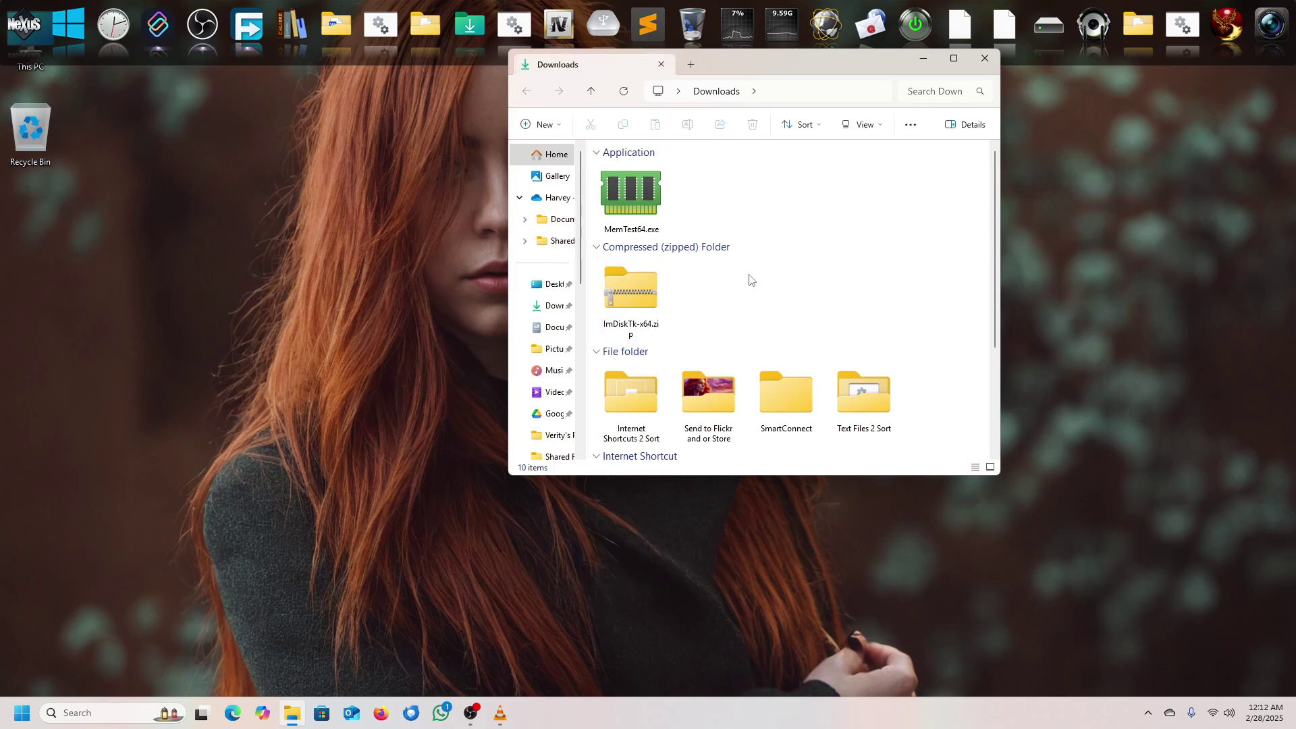
{"action": "double_click", "coordinate": [633, 302]}
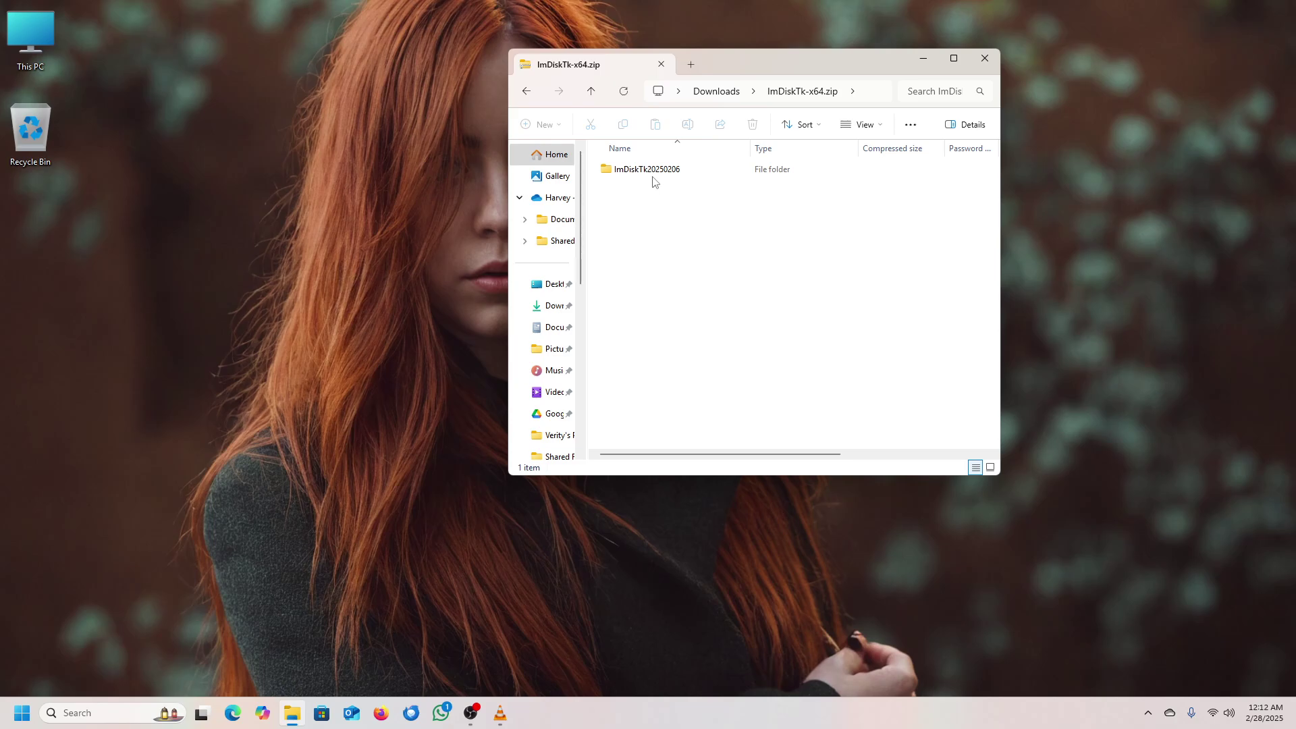
{"action": "double_click", "coordinate": [652, 177]}
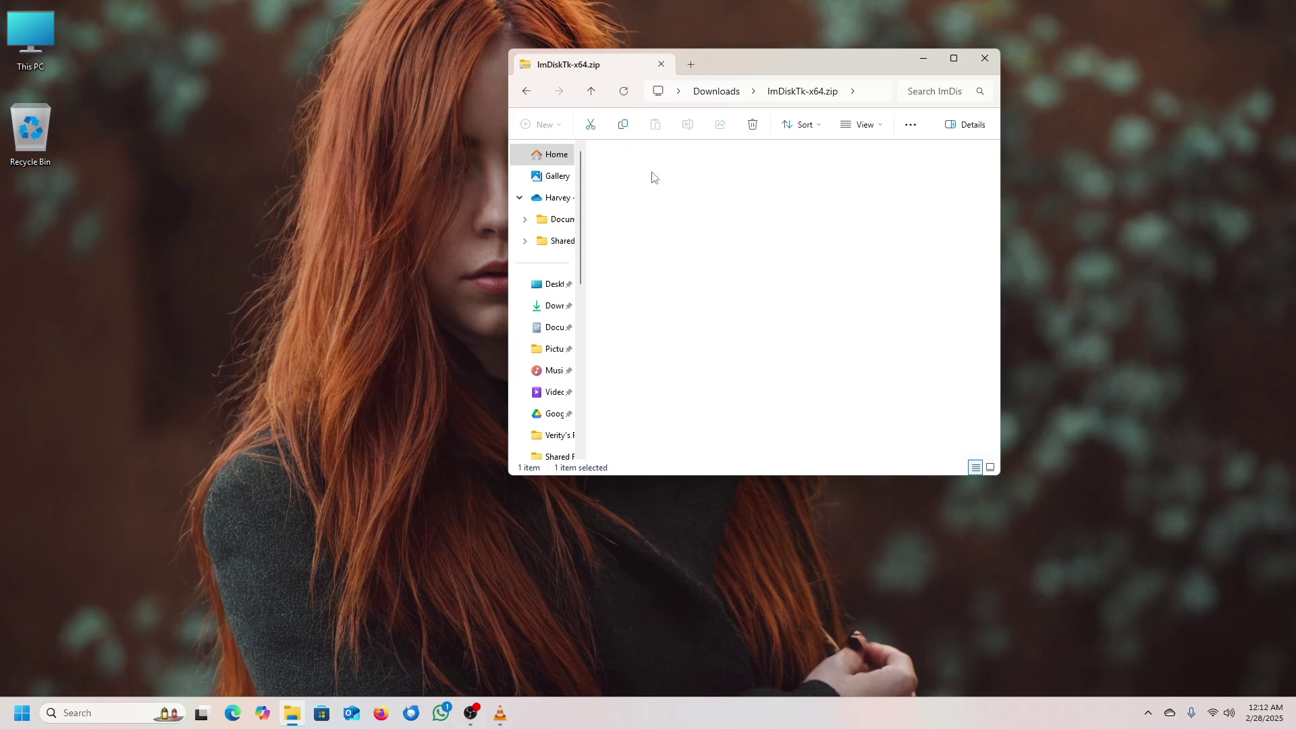
{"action": "left_click", "coordinate": [590, 91]}
{"action": "left_click_drag", "start_coordinate": [606, 169], "coordinate": [216, 230]}
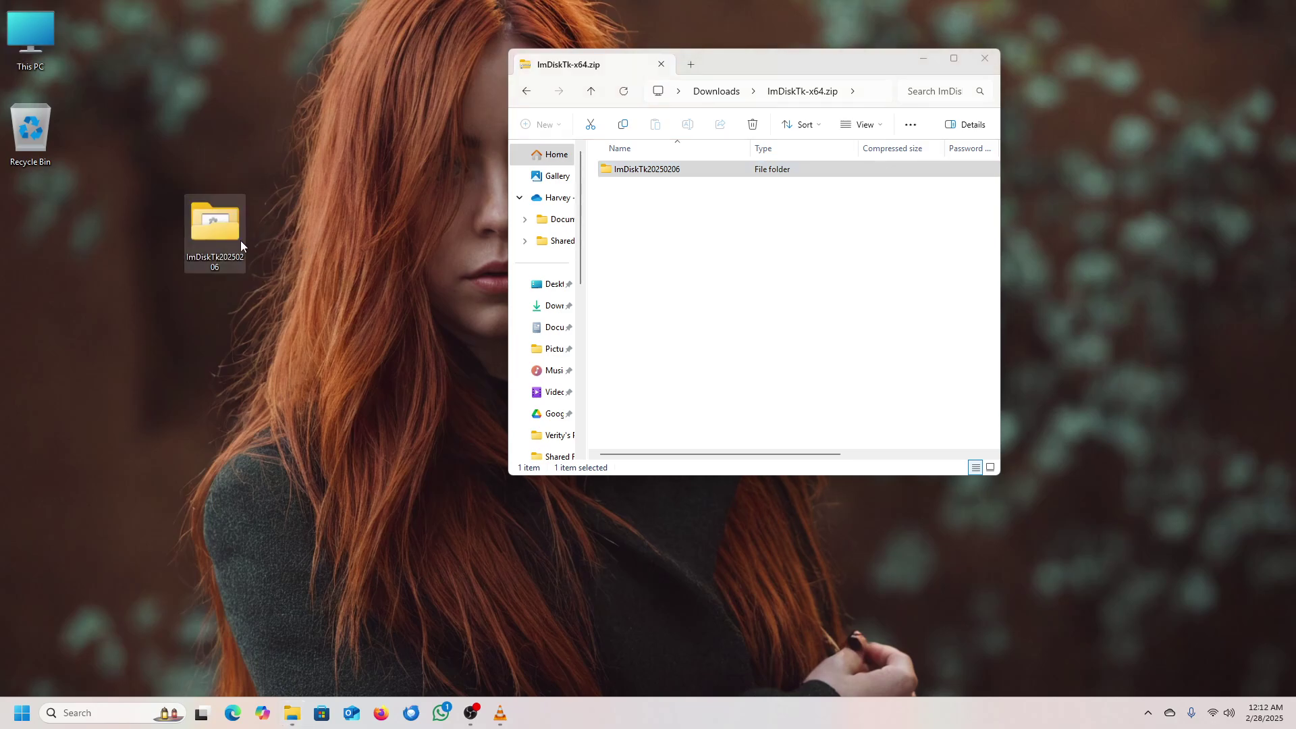
{"action": "left_click", "coordinate": [985, 58]}
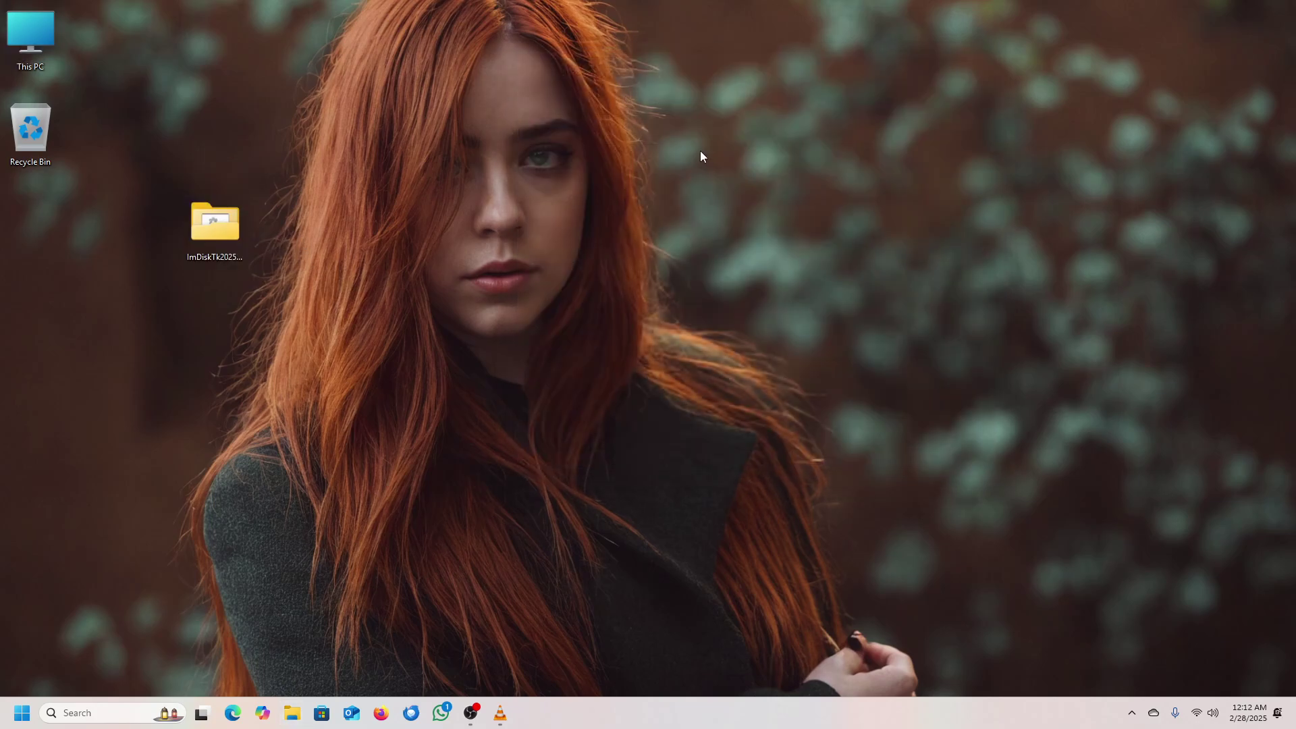
Install ImDisk Toolkit with the default options using install.bat in the desktop folder, and move that folder to the Recycle Bin
{"action": "double_click", "coordinate": [216, 221]}
{"action": "double_click", "coordinate": [622, 186]}
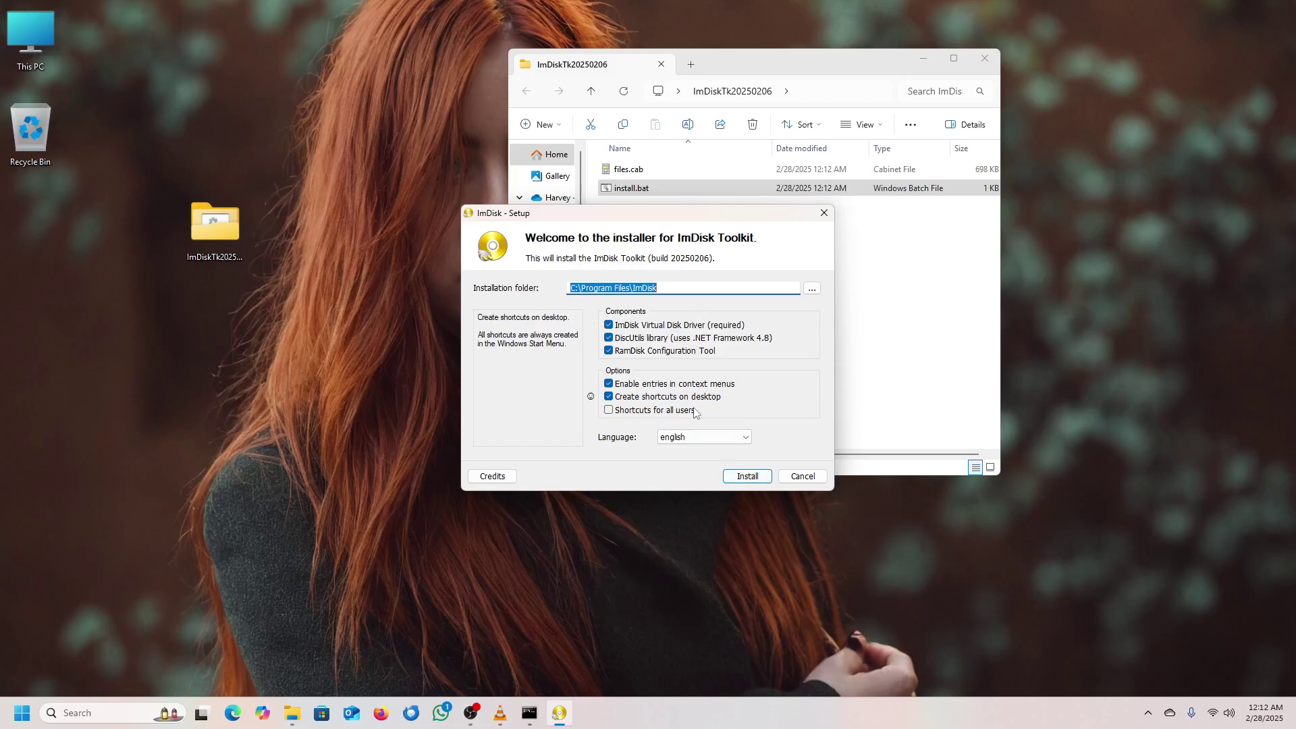
{"action": "left_click", "coordinate": [747, 476]}
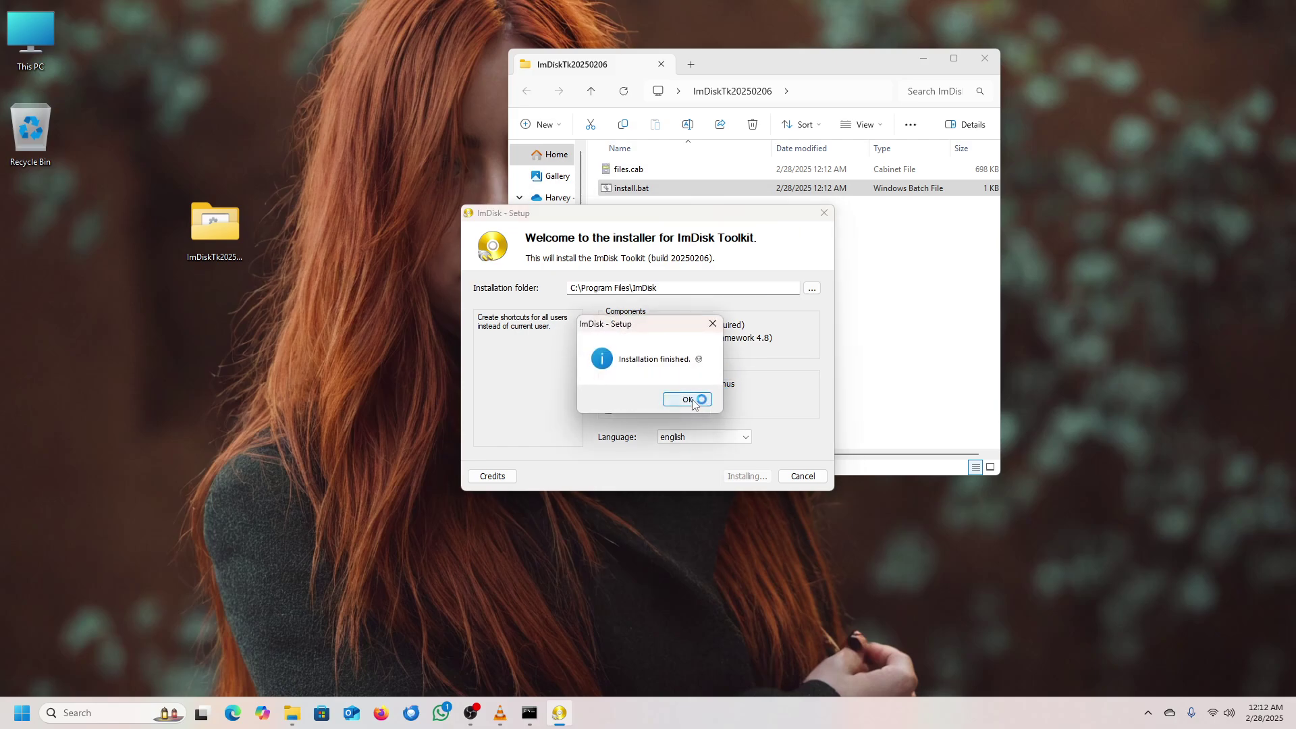
{"action": "left_click", "coordinate": [687, 399]}
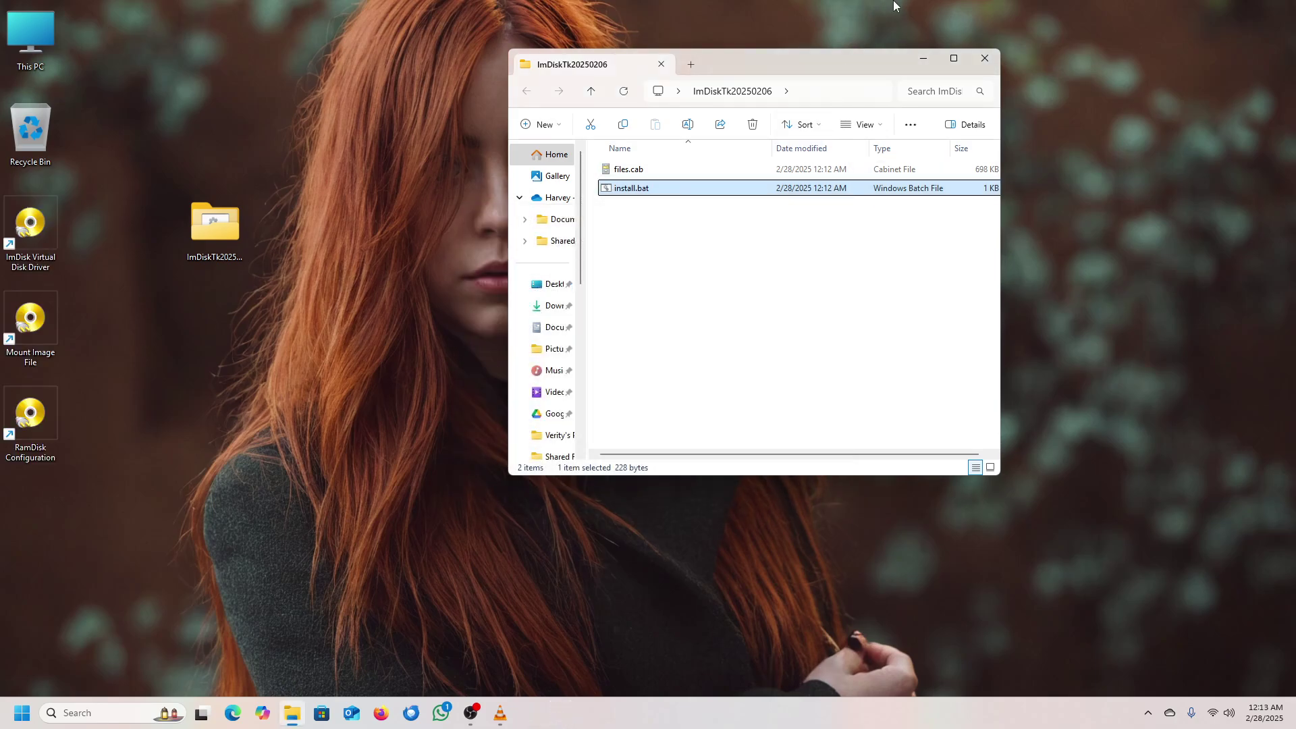
{"action": "left_click", "coordinate": [983, 58]}
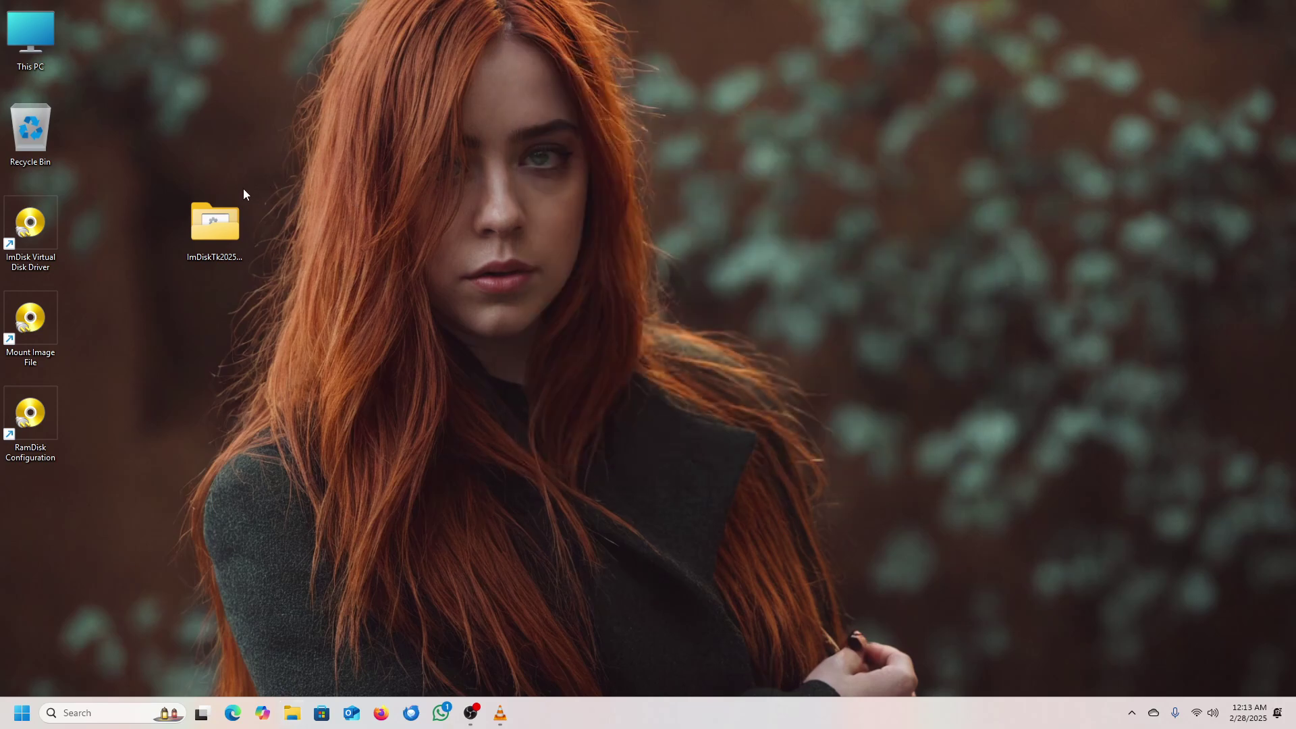
{"action": "left_click_drag", "start_coordinate": [205, 220], "coordinate": [36, 126]}
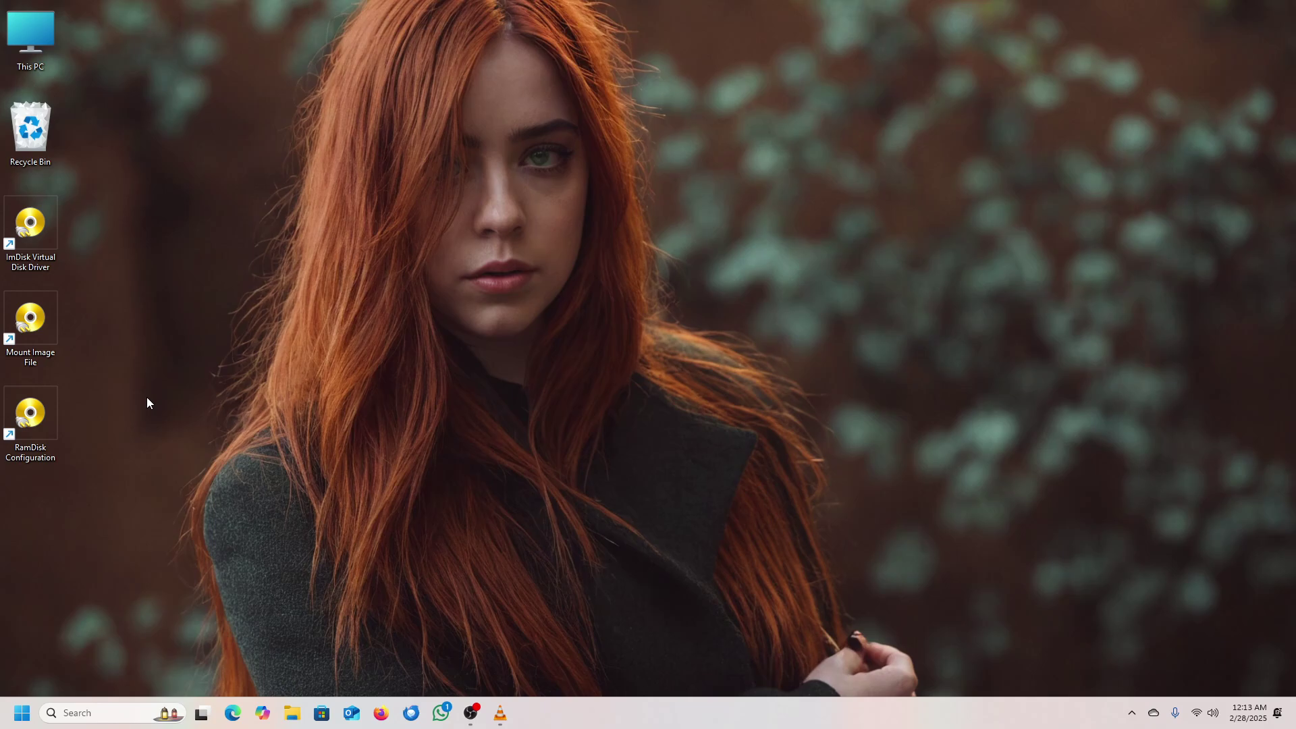
Open RamDisk Configuration, set the disk size to 17 GB and enable dynamic memory allocation
{"action": "double_click", "coordinate": [49, 410]}
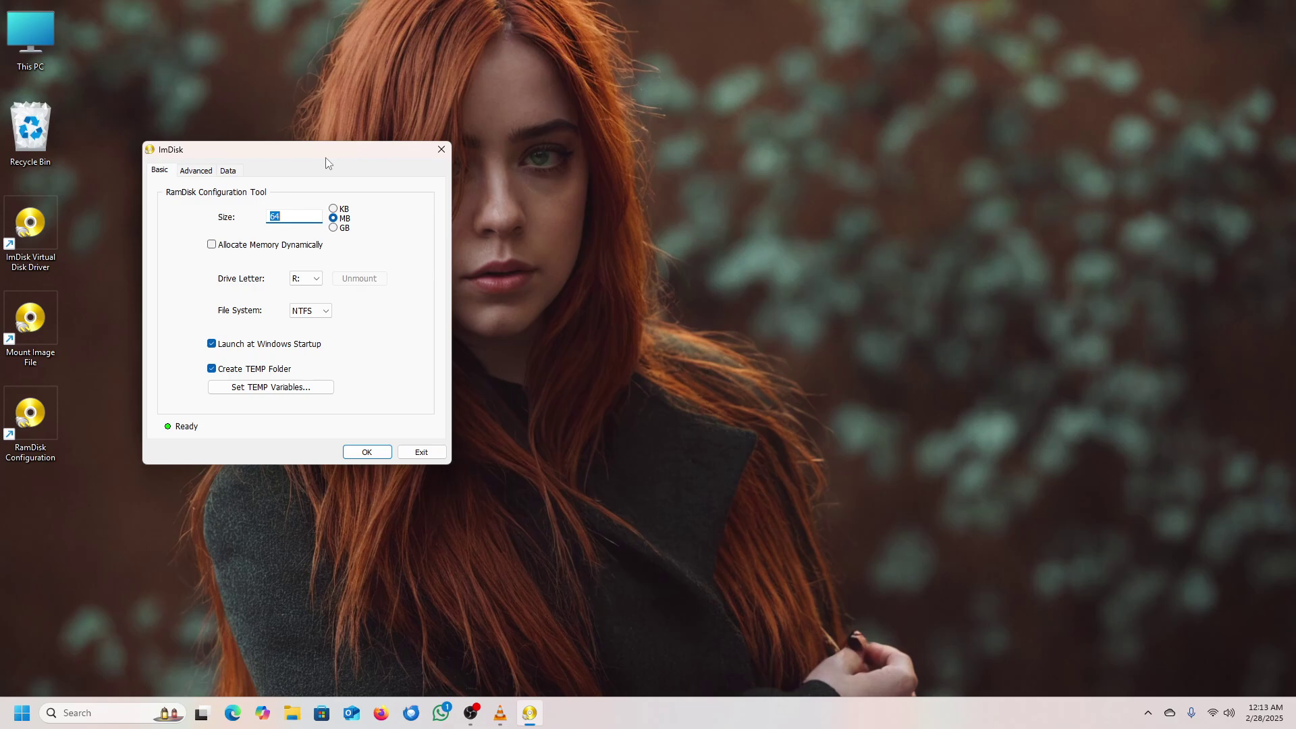
{"action": "type", "text": "16"}
{"action": "key", "text": "BackSpace"}
{"action": "type", "text": "7"}
{"action": "left_click", "coordinate": [334, 228]}
{"action": "mouse_move", "coordinate": [297, 252]}
{"action": "left_click", "coordinate": [211, 246]}
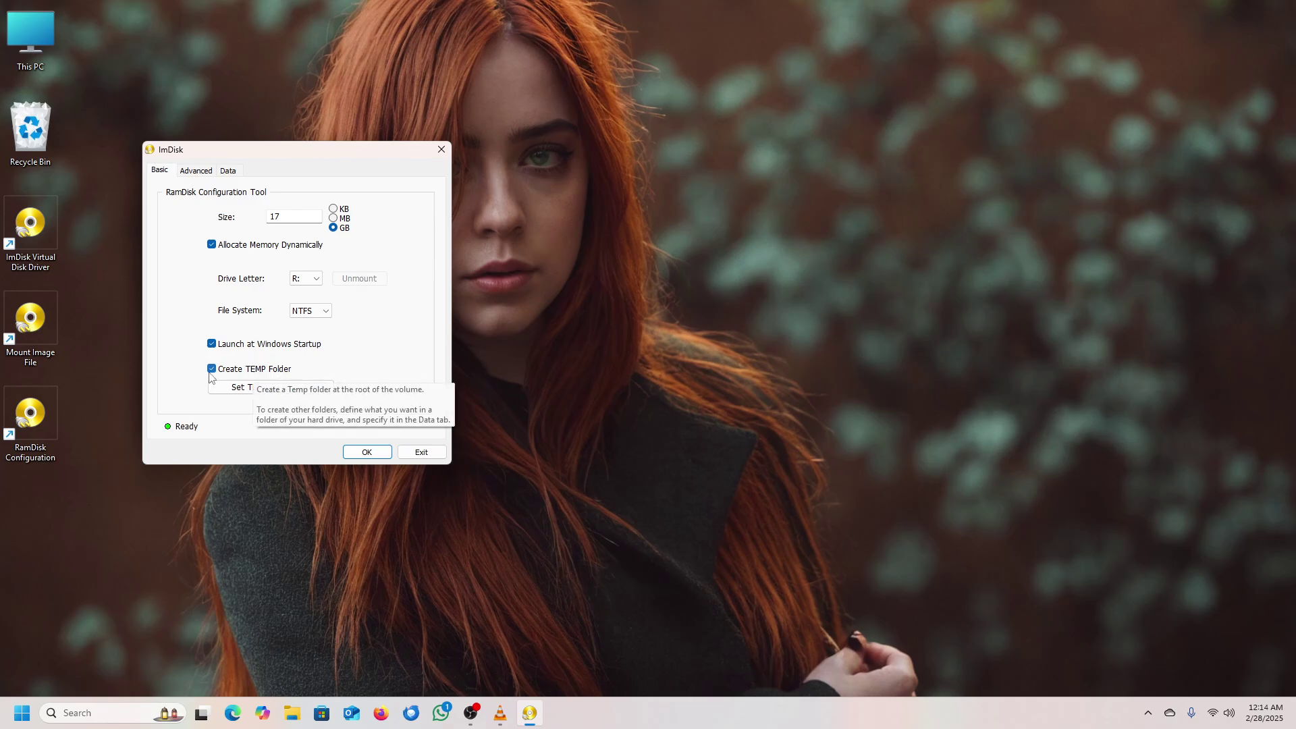
Disable TEMP folder creation, create the NTFS RAM disk as drive R:, and close the configuration tool
{"action": "left_click", "coordinate": [255, 369]}
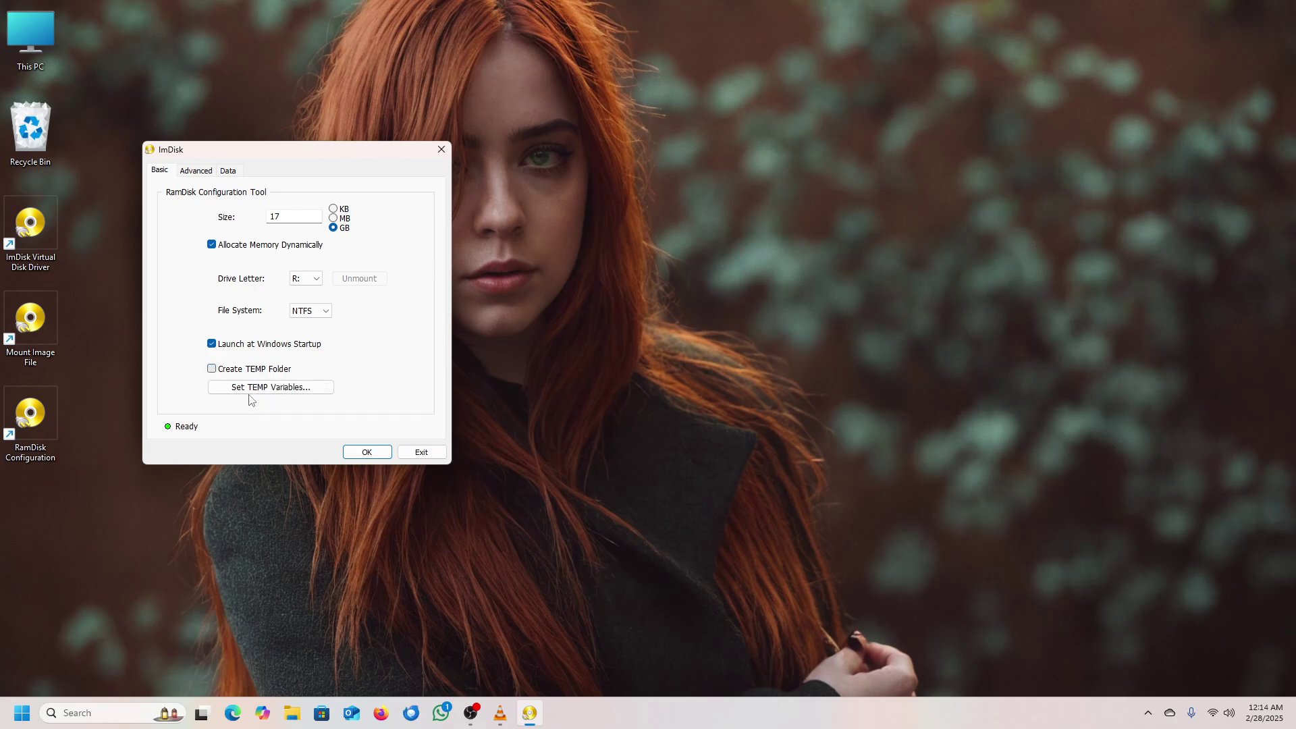
{"action": "left_click", "coordinate": [366, 451]}
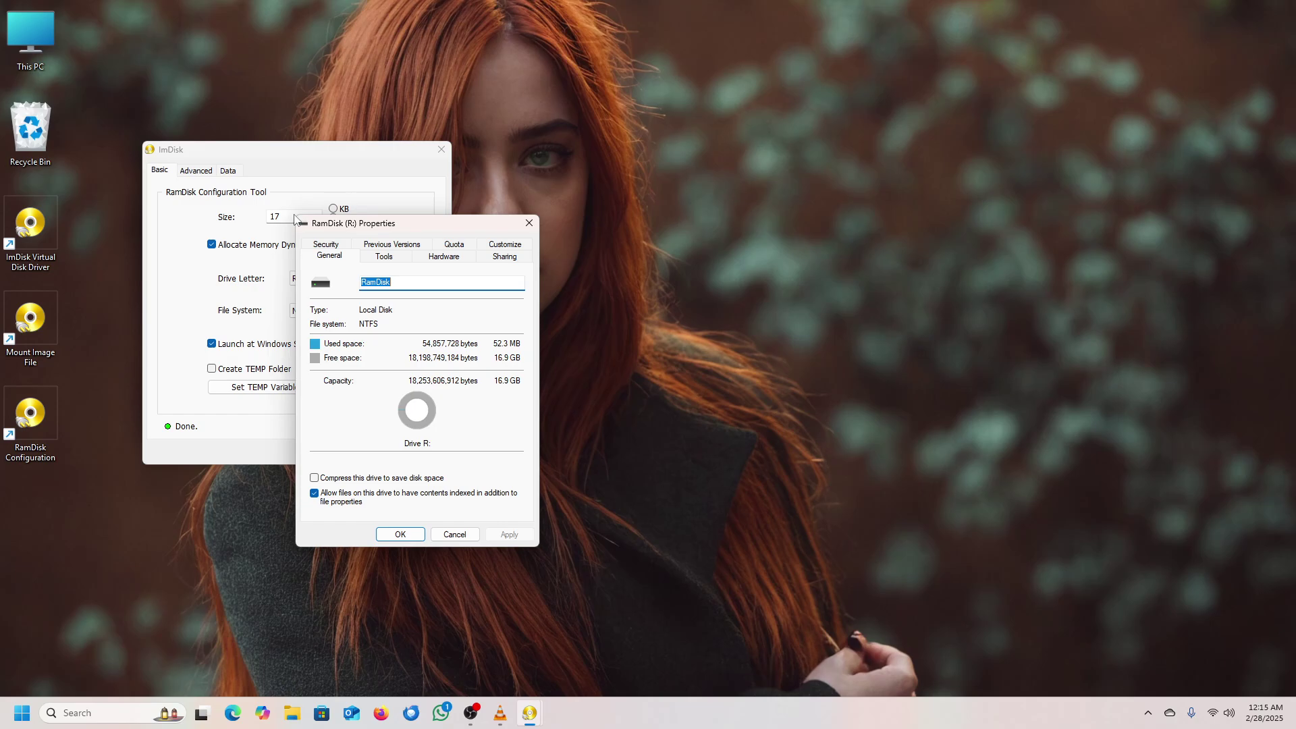
{"action": "left_click", "coordinate": [442, 149]}
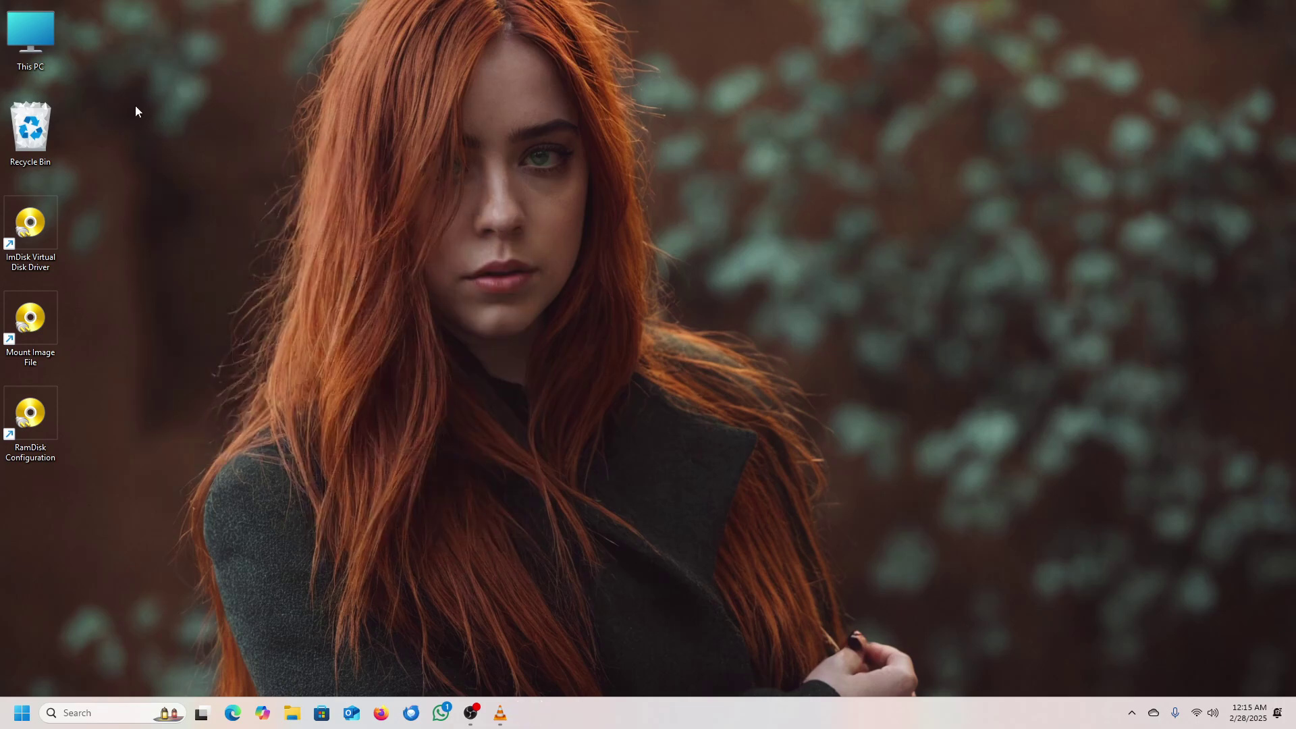
Inspect the contents of the RamDisk (R:) drive from This PC and return to the drive list
{"action": "double_click", "coordinate": [27, 43]}
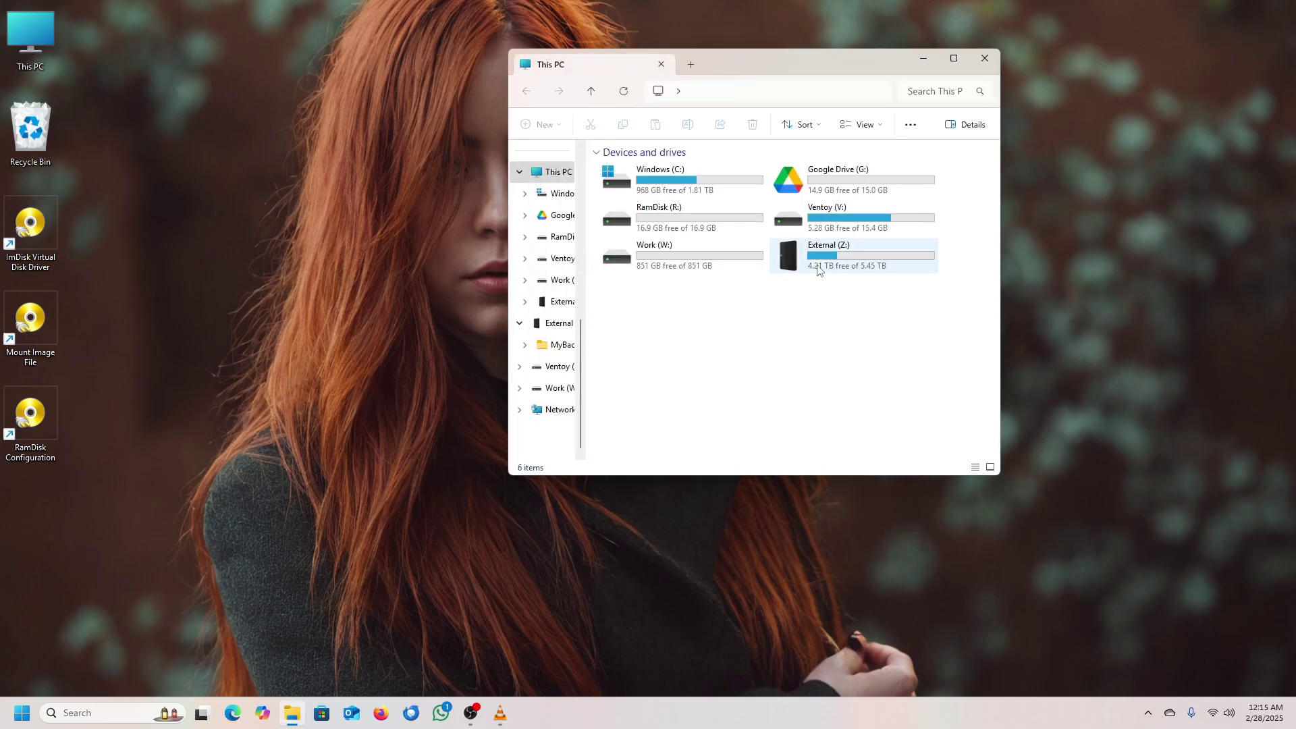
{"action": "left_click", "coordinate": [661, 229]}
{"action": "double_click", "coordinate": [661, 230]}
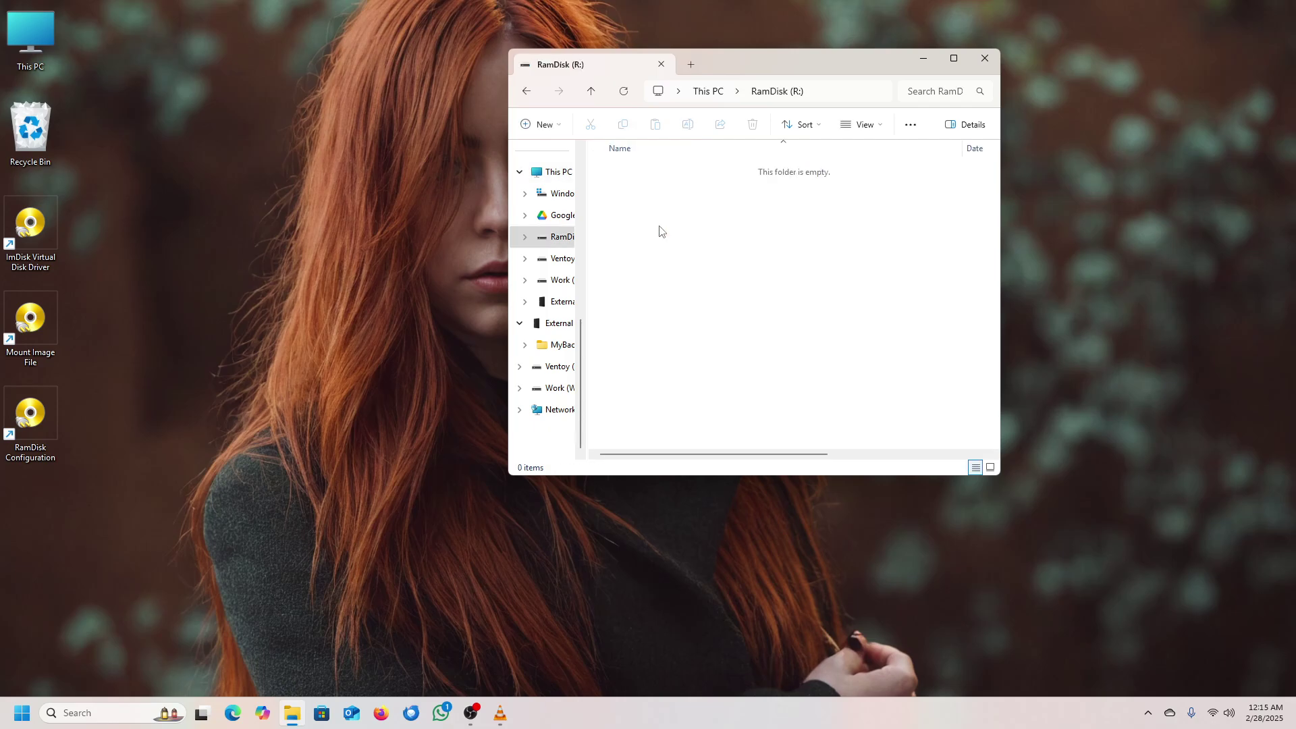
{"action": "left_click", "coordinate": [592, 90]}
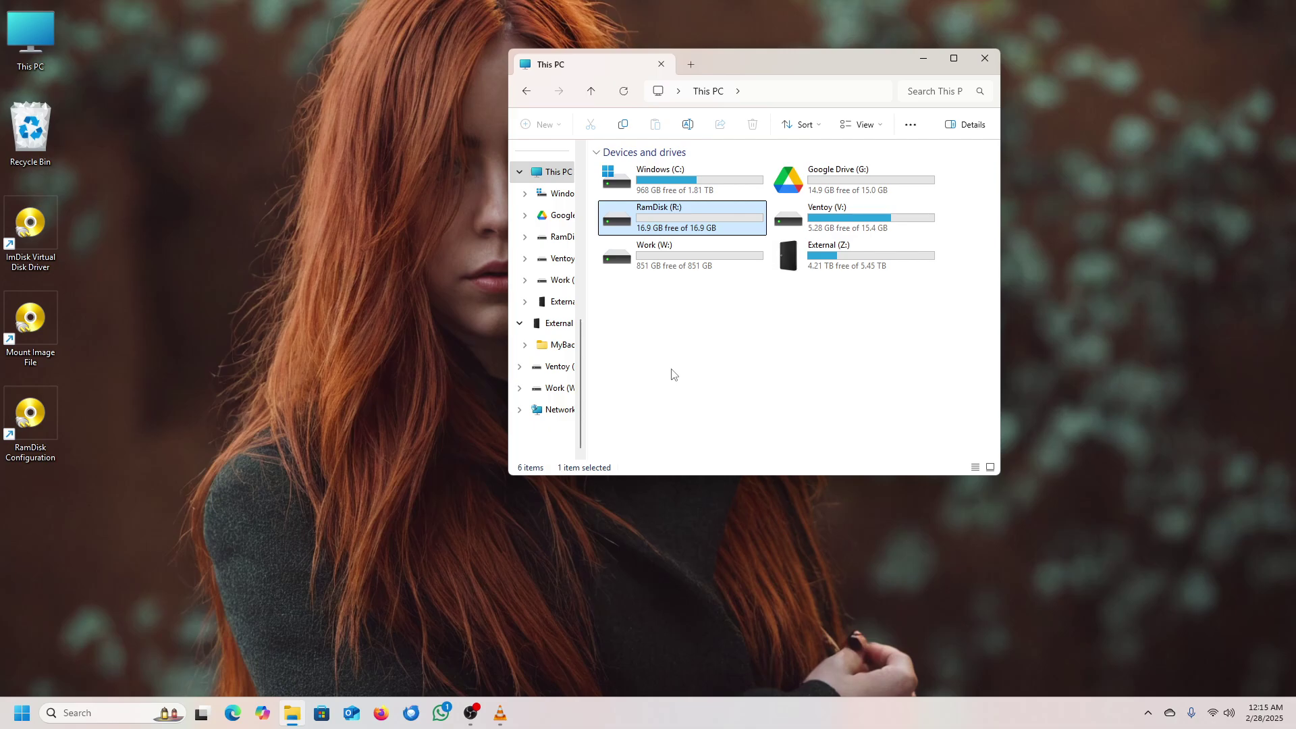
{"action": "double_click", "coordinate": [645, 225]}
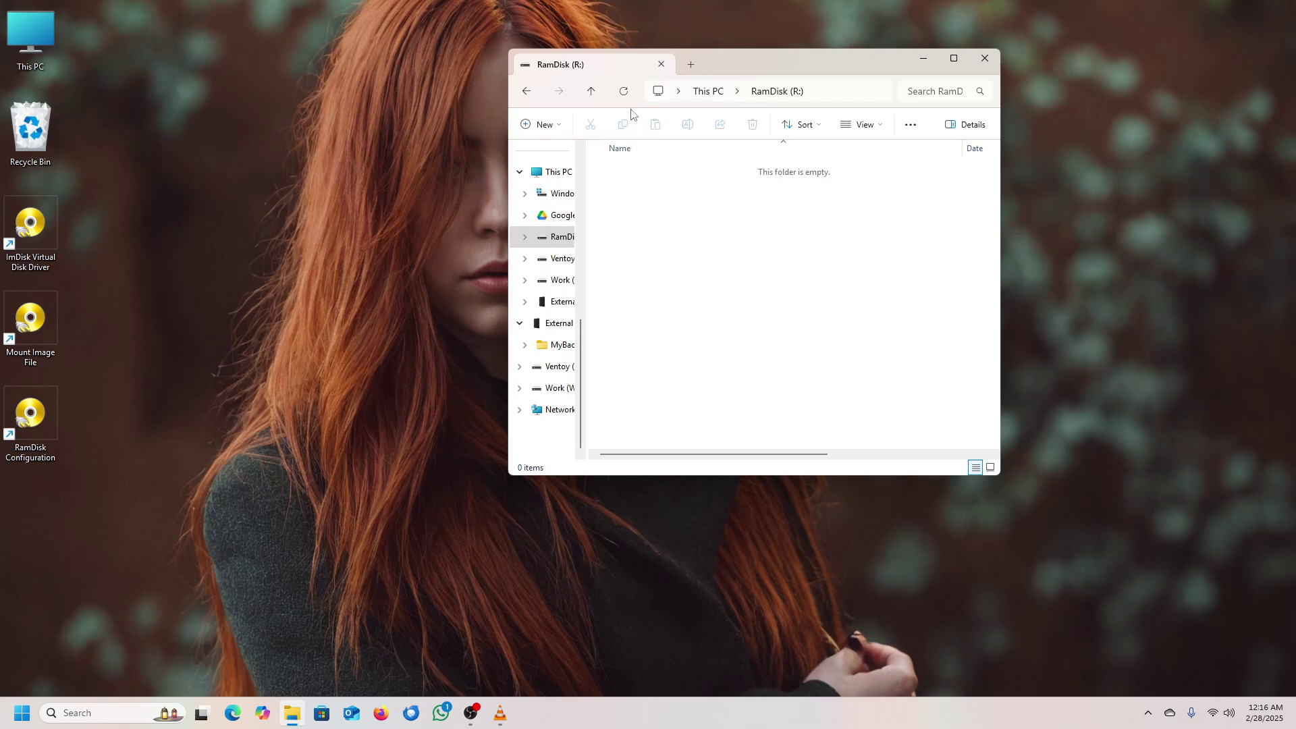
{"action": "left_click", "coordinate": [592, 91]}
{"action": "left_click", "coordinate": [694, 365]}
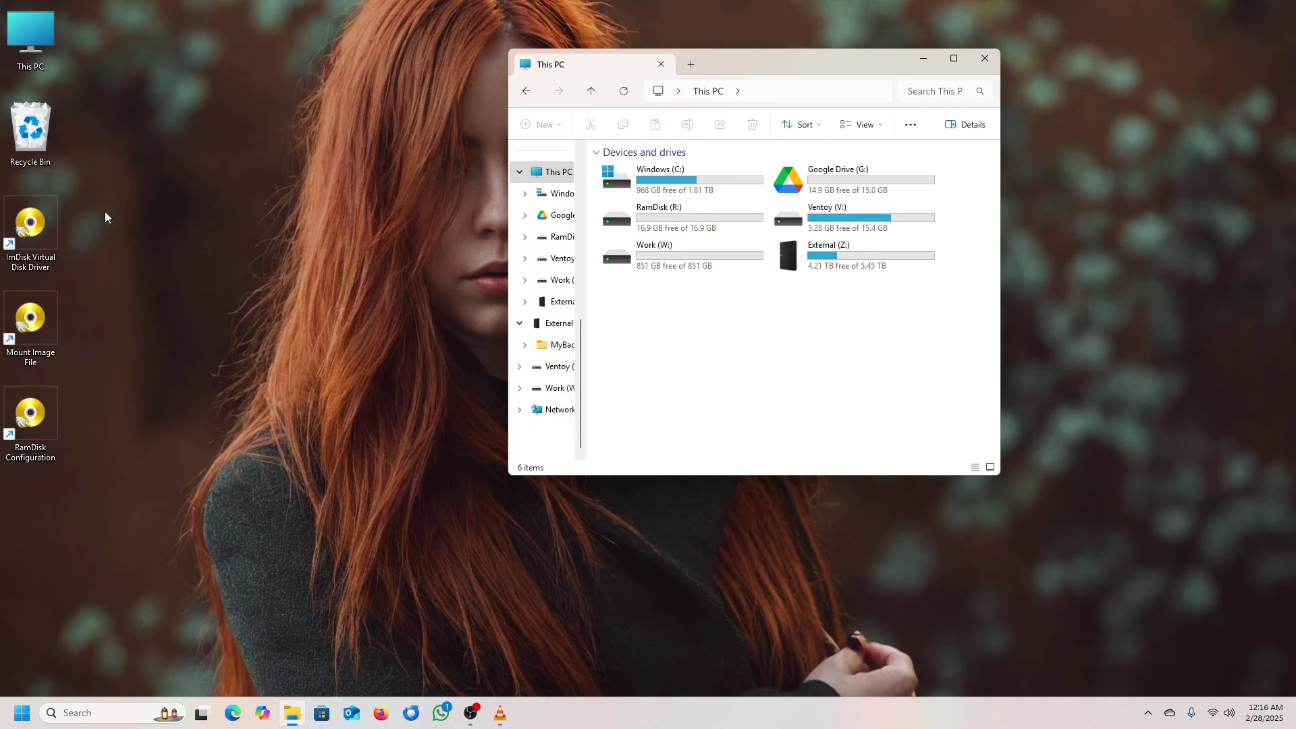
Move the ImDisk Virtual Disk Driver, Mount Image File and RamDisk Configuration desktop shortcuts to the Recycle Bin
{"action": "left_click_drag", "start_coordinate": [105, 195], "coordinate": [6, 472]}
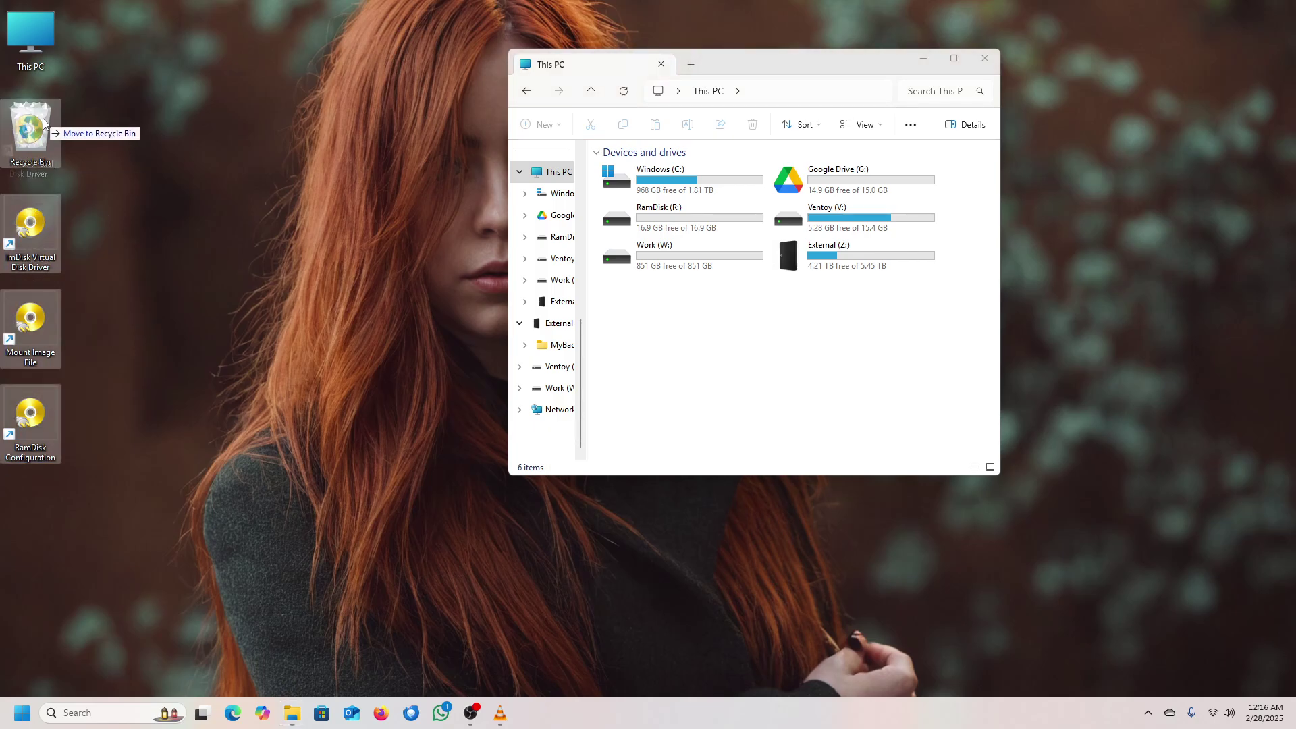